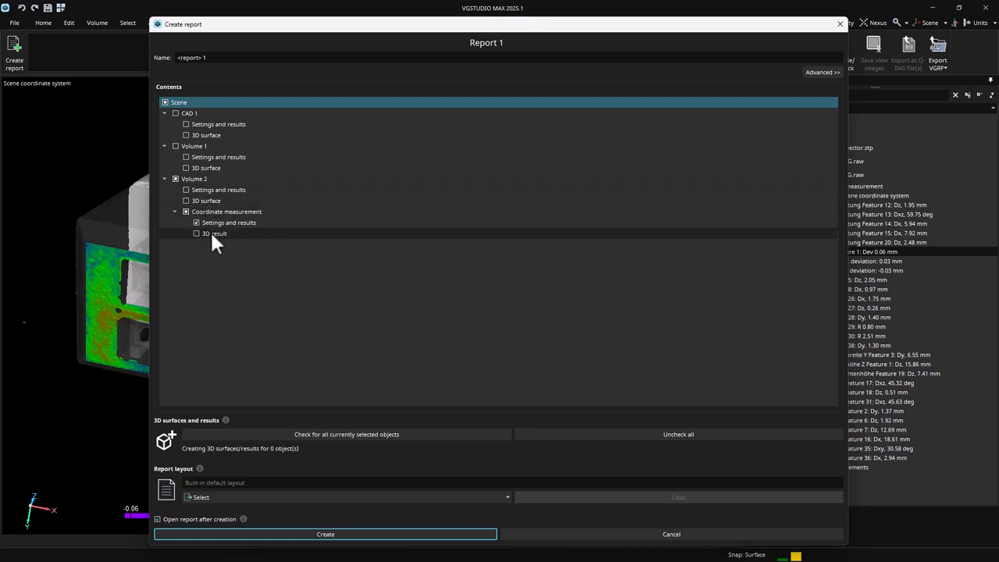
- Create Report 1 with the 3D result of Volume 2's coordinate measurement included and inspect the connector in 3D from several sides
click(196, 234)
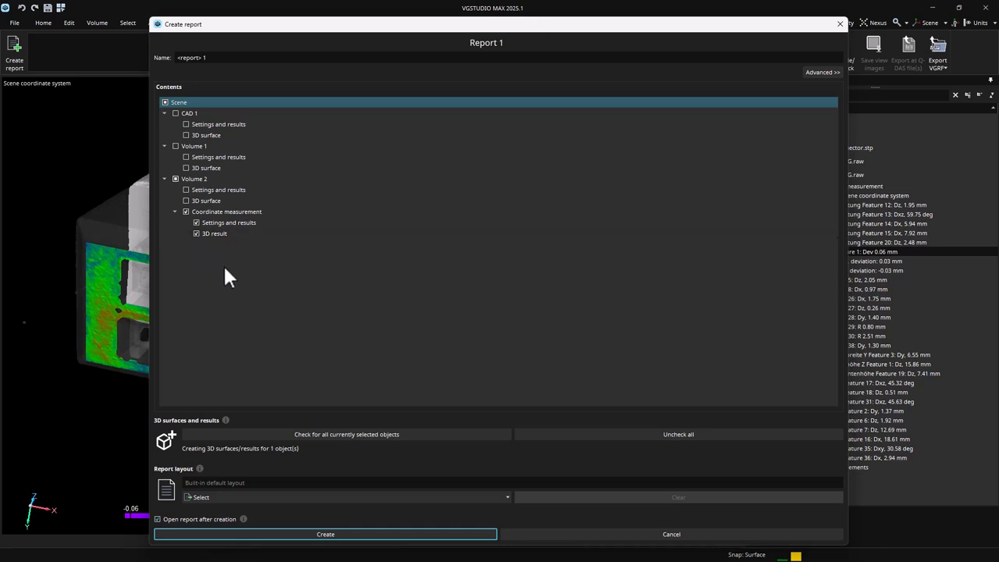
click(313, 535)
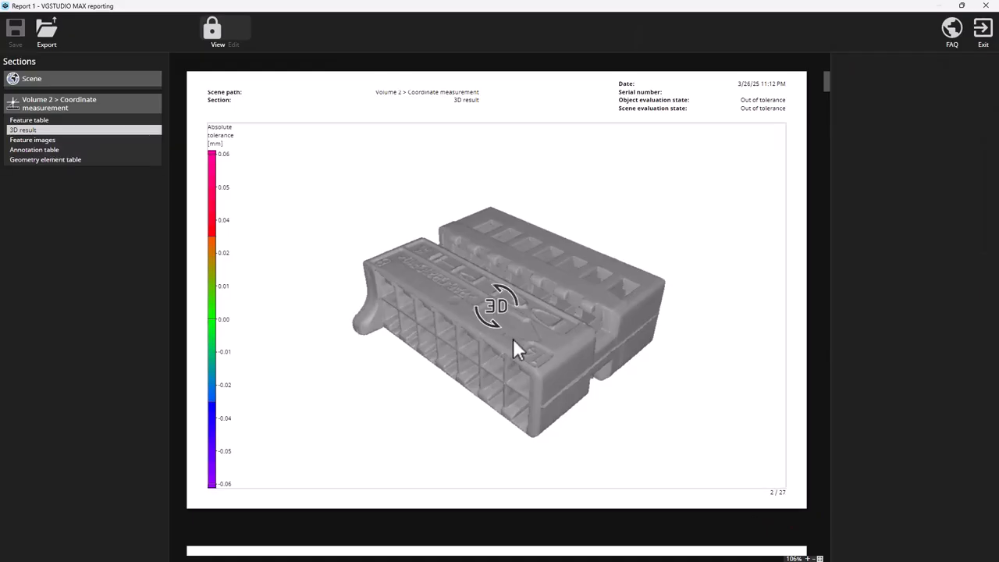
drag(512, 338, 339, 305)
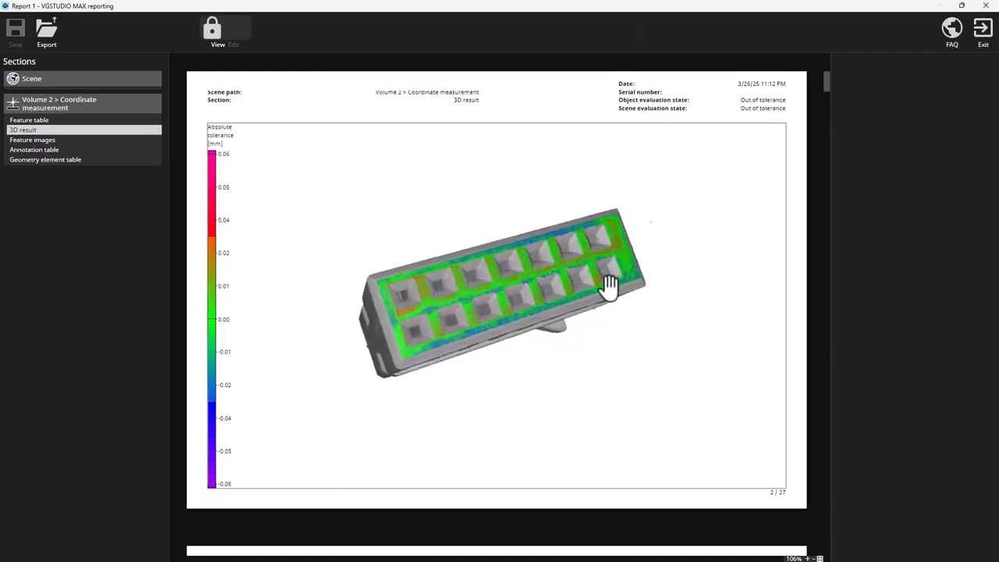
drag(609, 287, 656, 262)
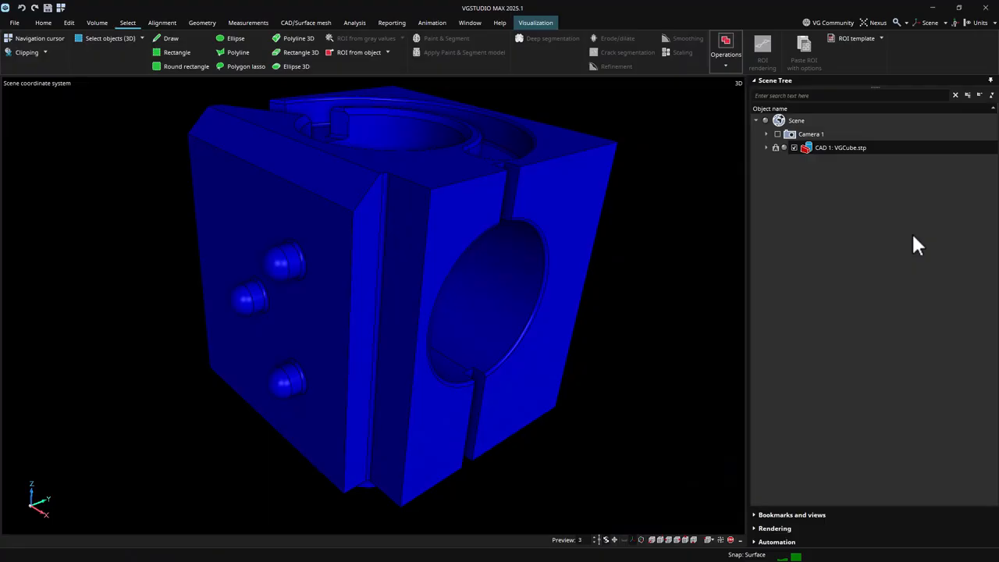
- Start an ROI from CAD selection on VGCube.stp and lasso-select the three rounded pins on the cube's side
click(368, 52)
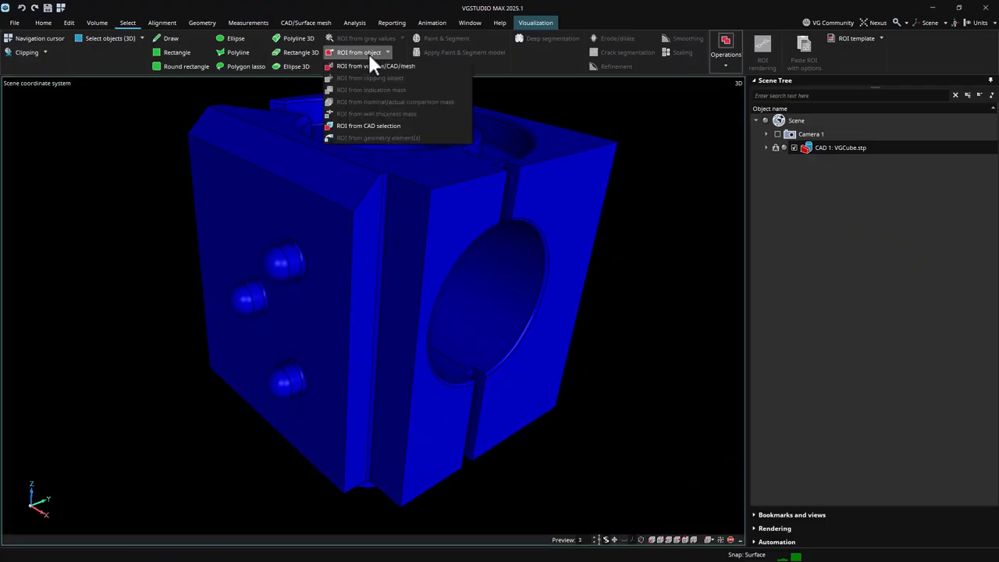
click(364, 125)
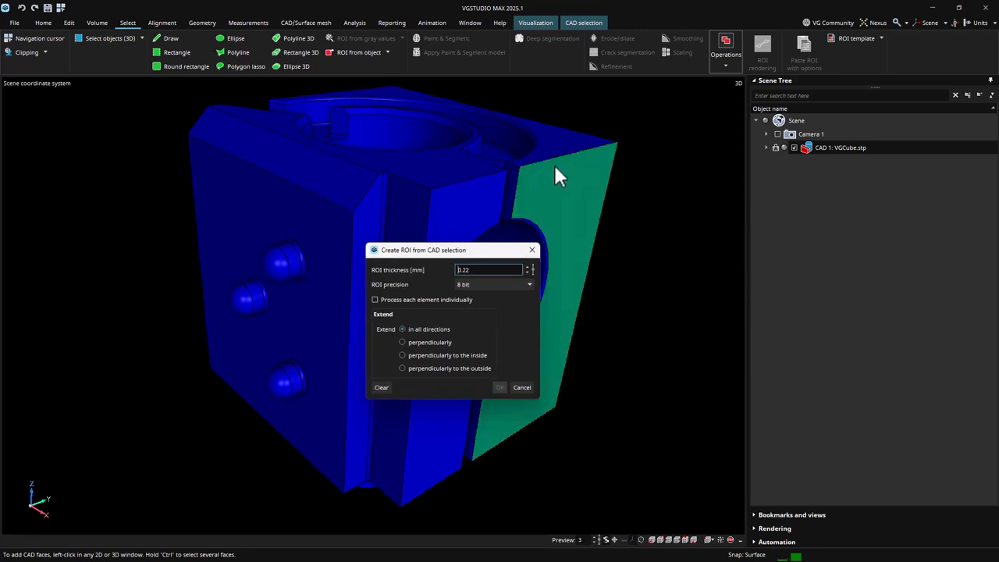
click(582, 22)
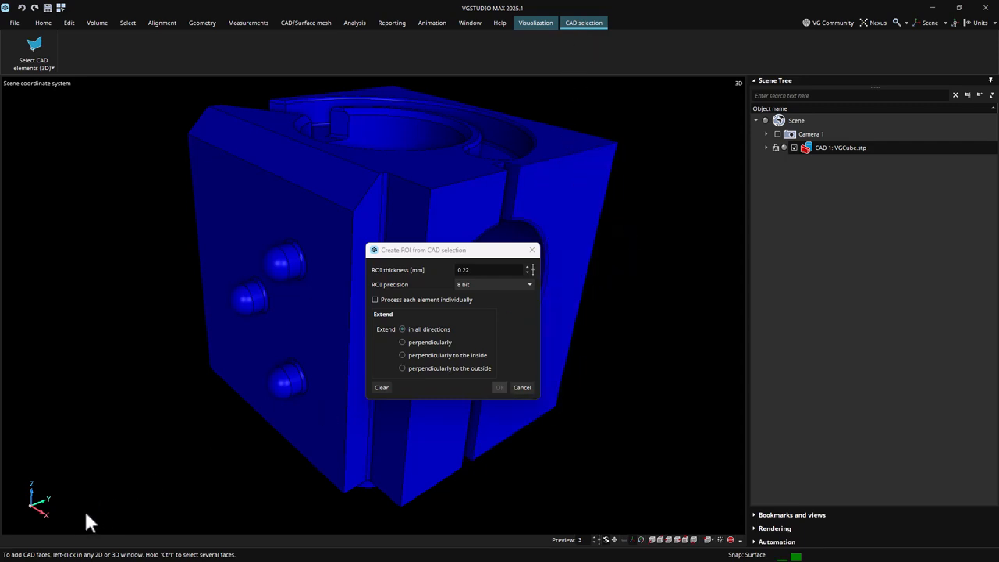
drag(56, 506, 36, 488)
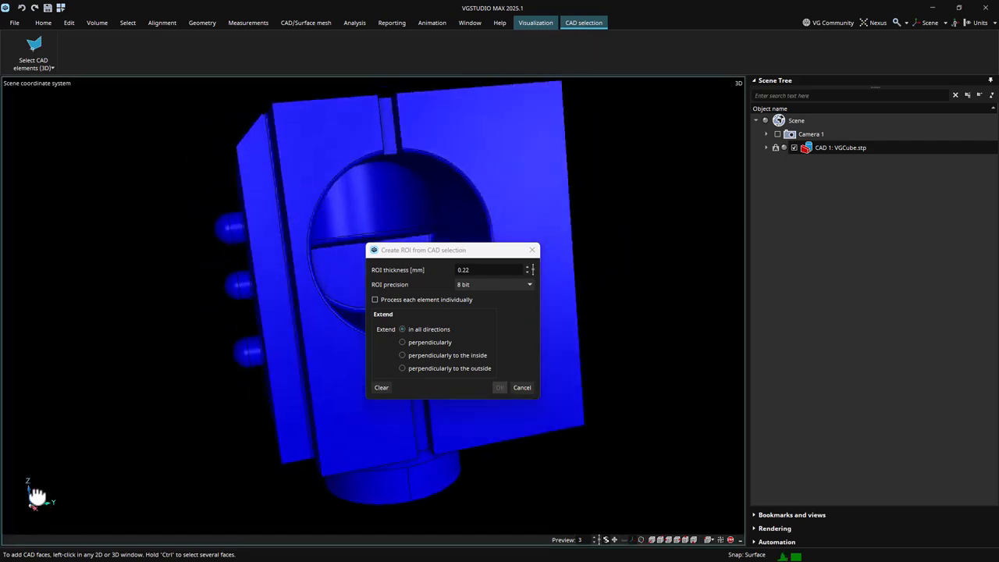
click(42, 69)
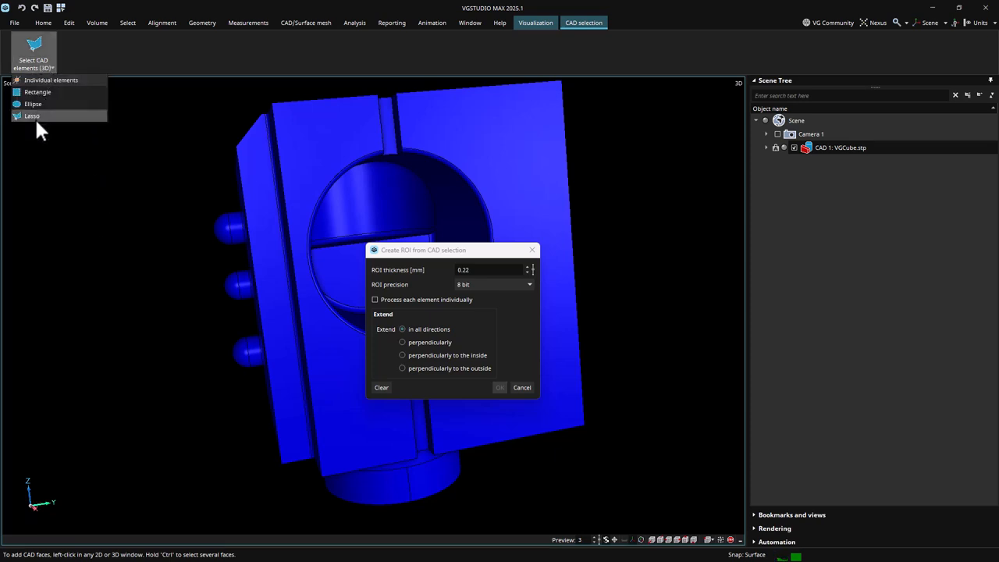
click(34, 117)
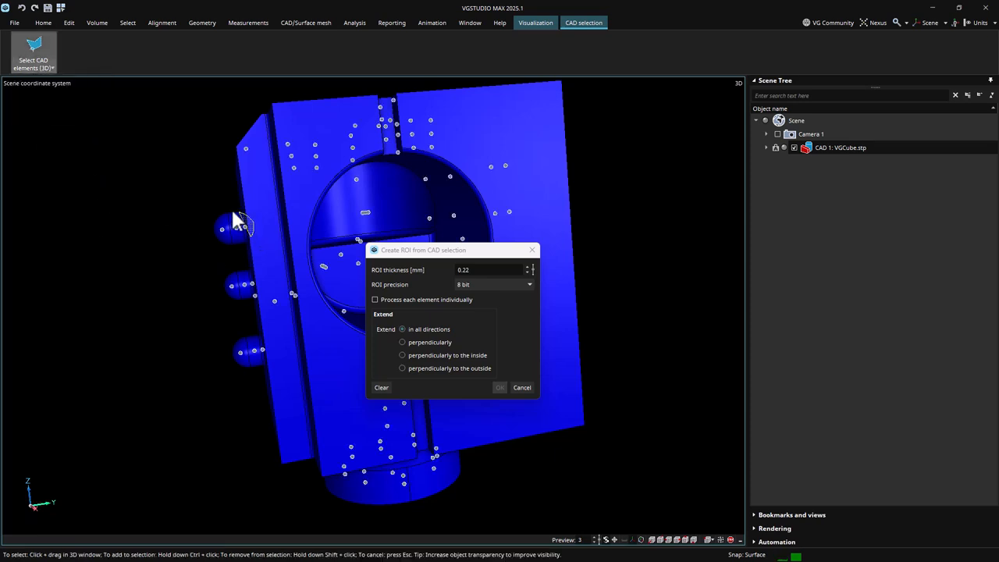
mouse_move(232, 212)
mouse_down()
mouse_move(195, 249)
mouse_move(217, 372)
mouse_move(276, 353)
mouse_move(236, 315)
mouse_move(264, 249)
mouse_move(241, 244)
mouse_up()
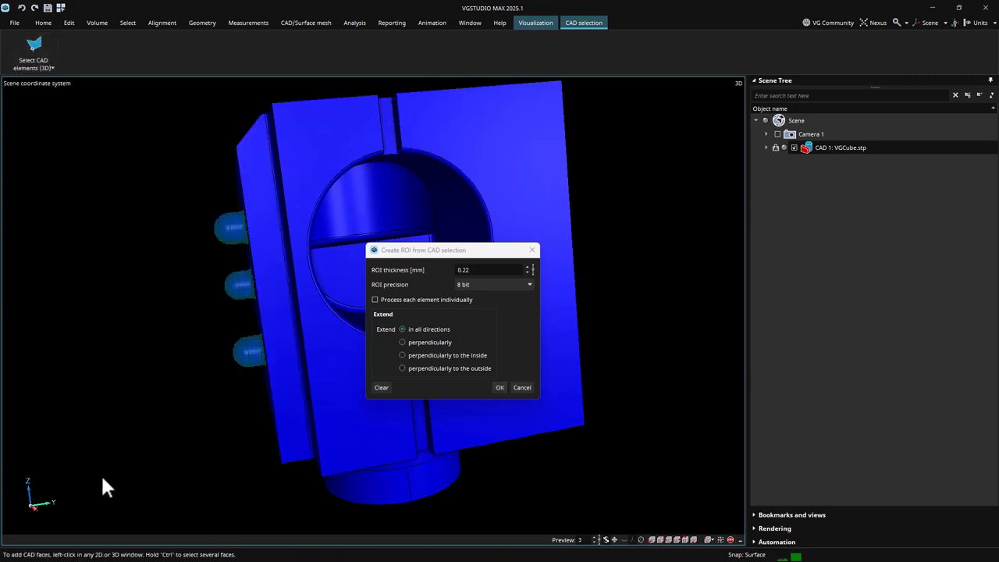
drag(59, 500, 87, 499)
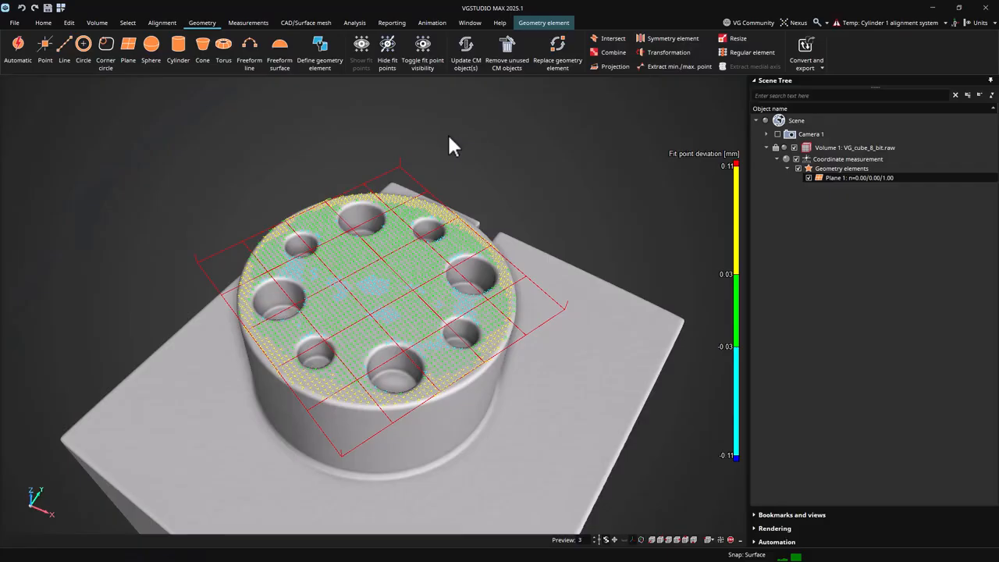
- Open Plane 1's fit point list and check the available coordinate modes
double_click(859, 178)
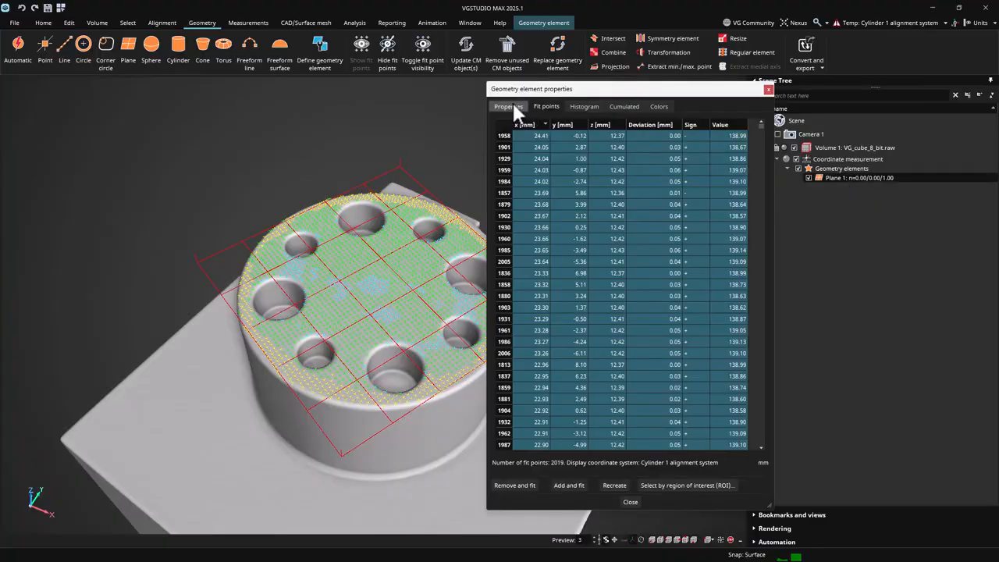
right_click(549, 148)
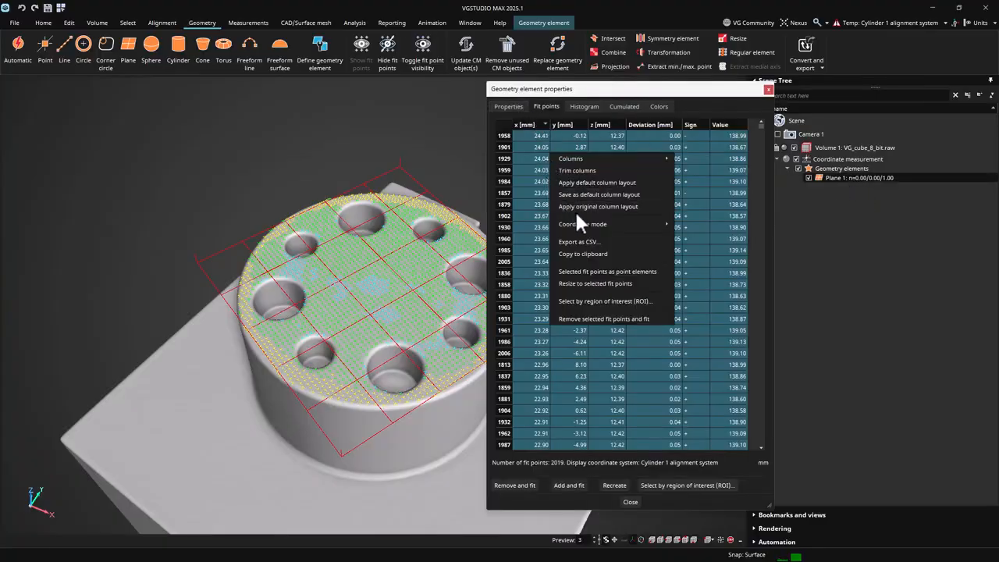
mouse_move(583, 223)
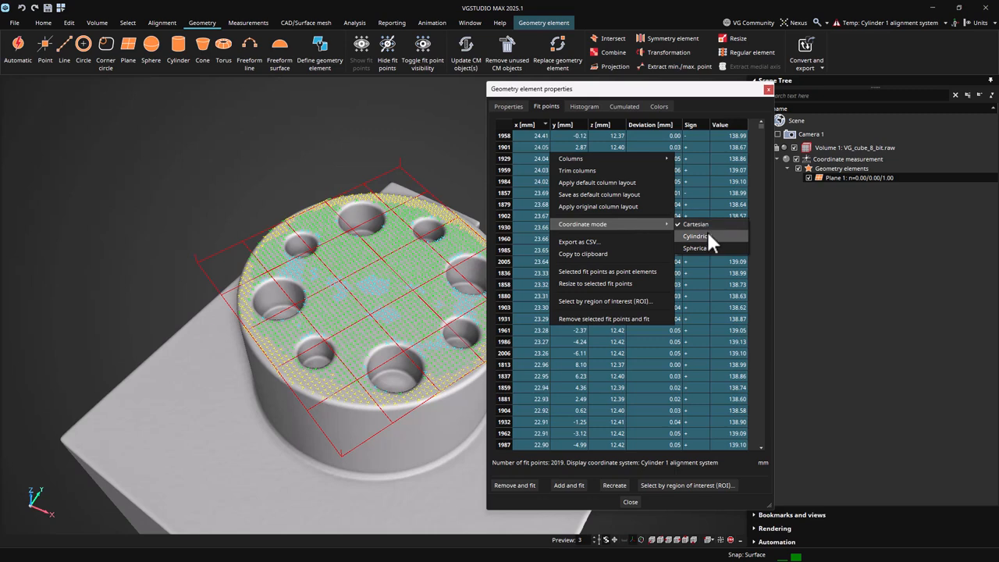
click(532, 135)
ctrl+click(534, 135)
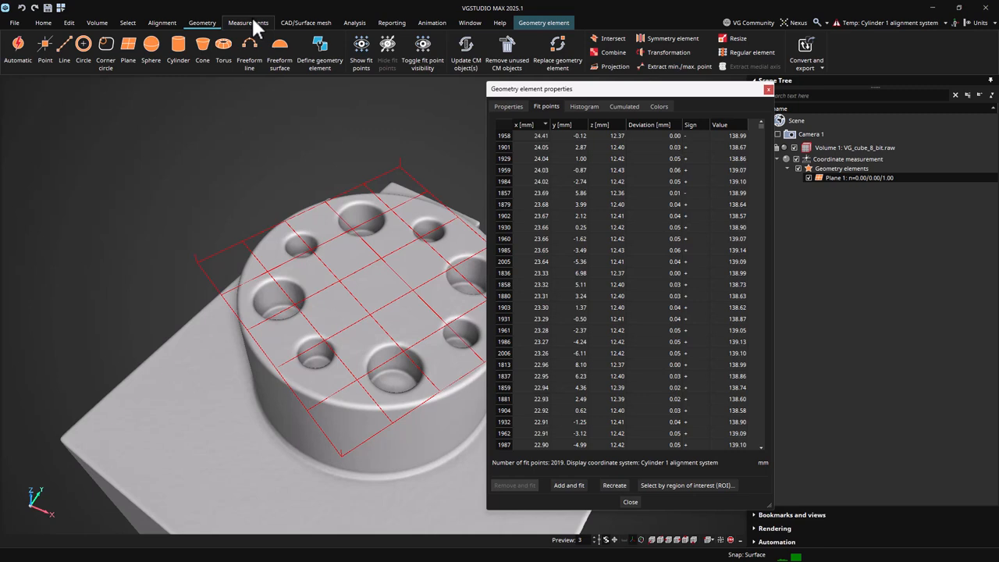
- Fit a Gauss (least squares) cylinder to the outer wall of the round boss
click(214, 20)
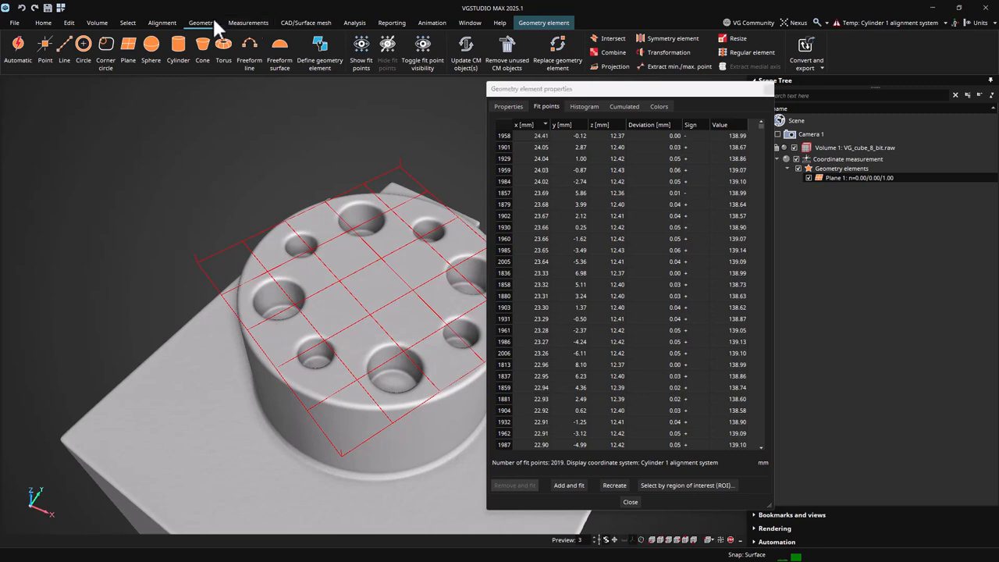
click(185, 47)
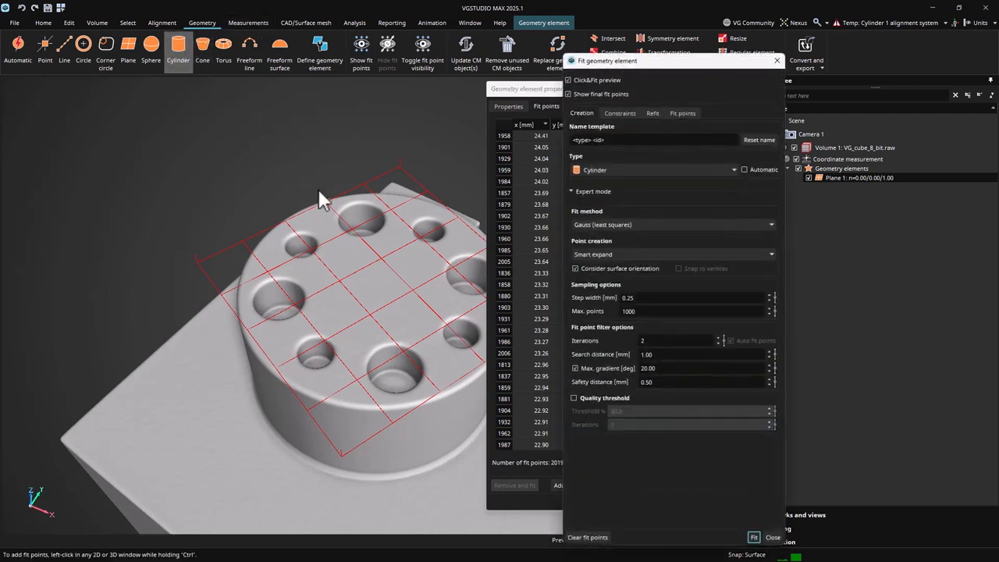
ctrl+click(422, 442)
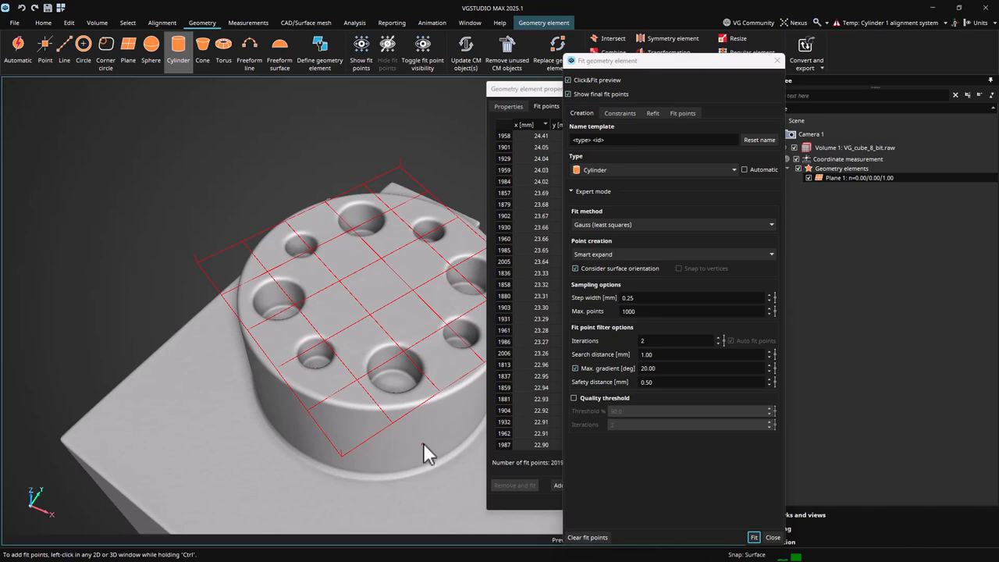
click(753, 537)
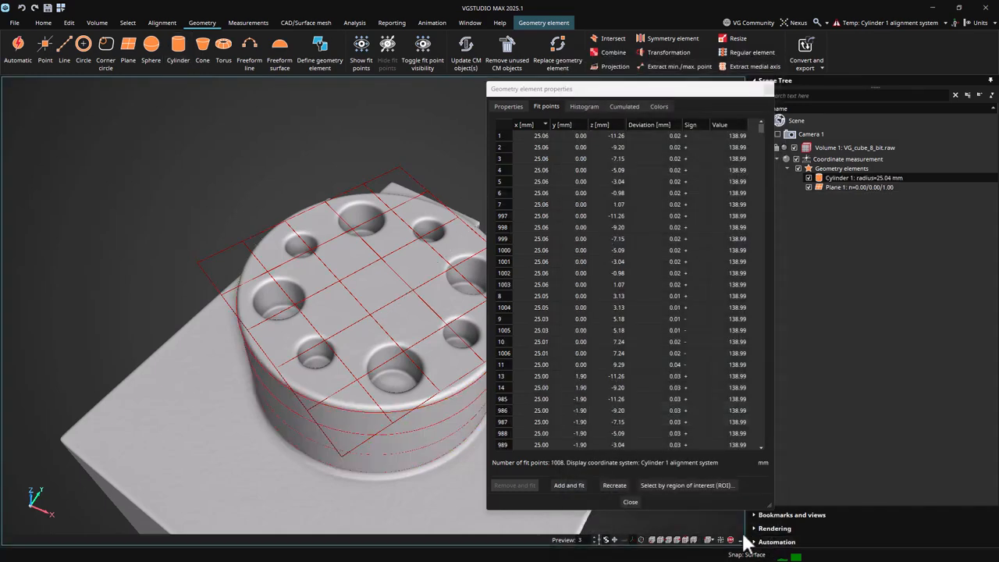
- Align the slices to the fitted cylinder and list Plane 1's fit points in cylindrical coordinates
click(165, 24)
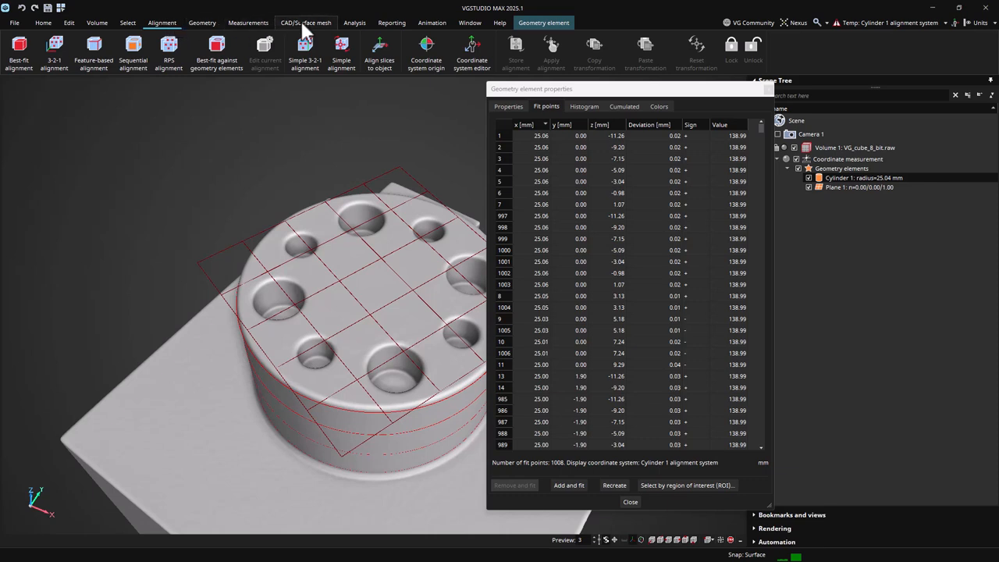
click(380, 62)
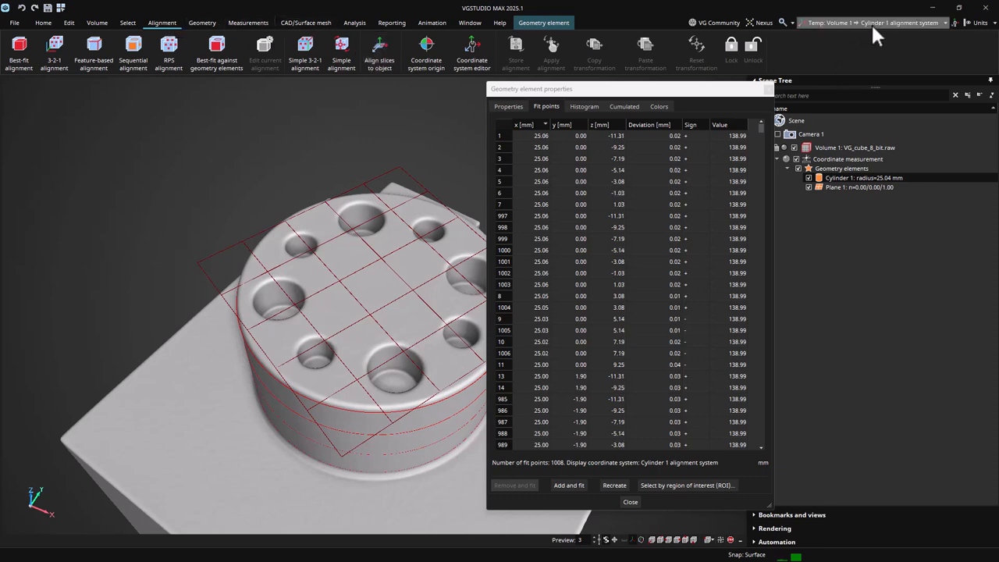
click(855, 187)
right_click(545, 158)
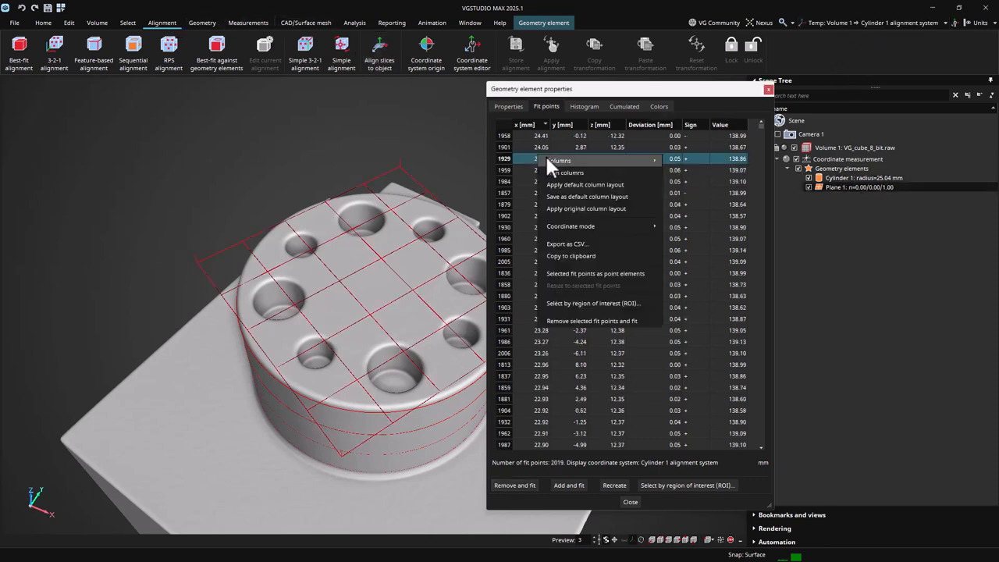
mouse_move(578, 226)
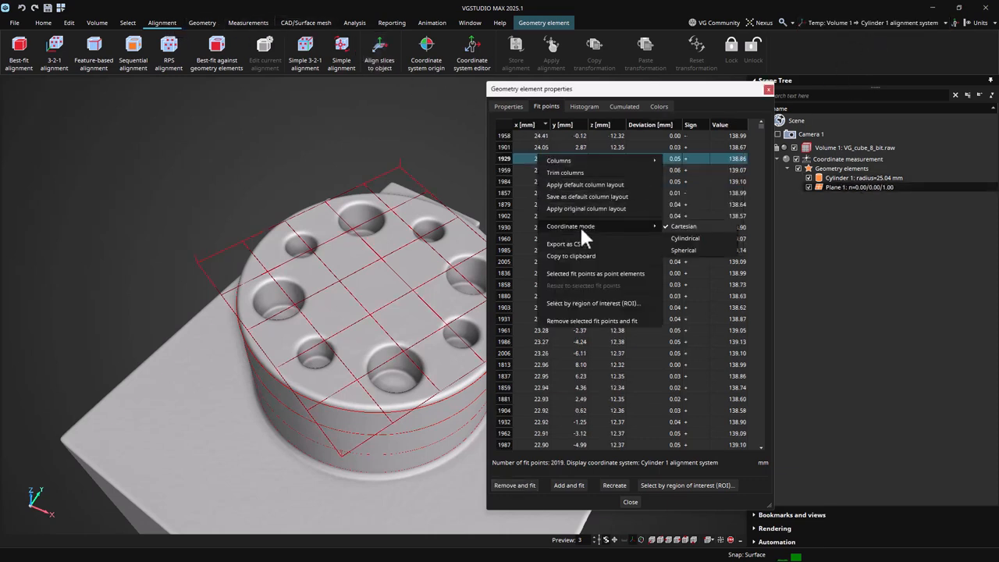
click(722, 237)
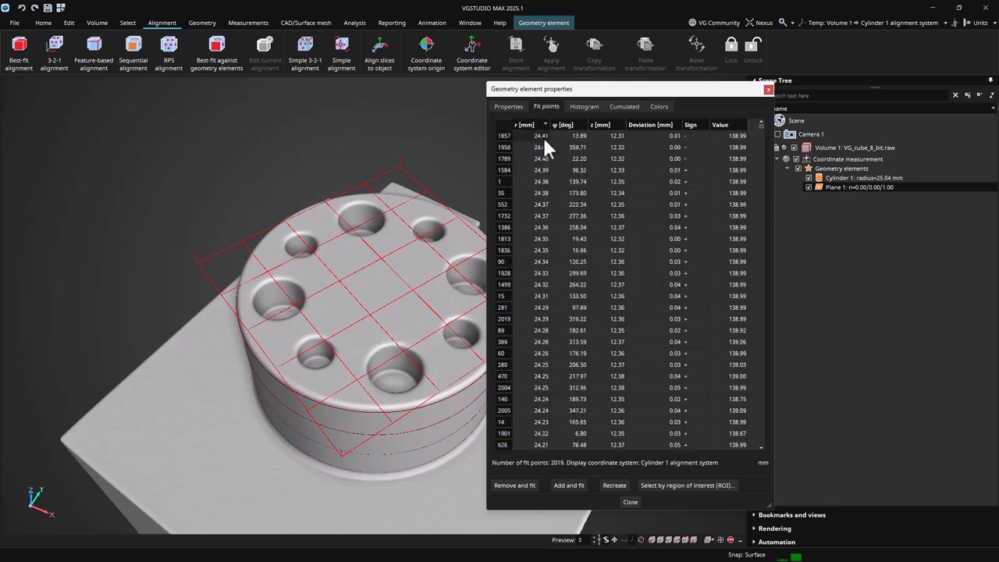
- Select Plane 1's outer fit points, from the largest radius down to 16.33 mm
click(542, 136)
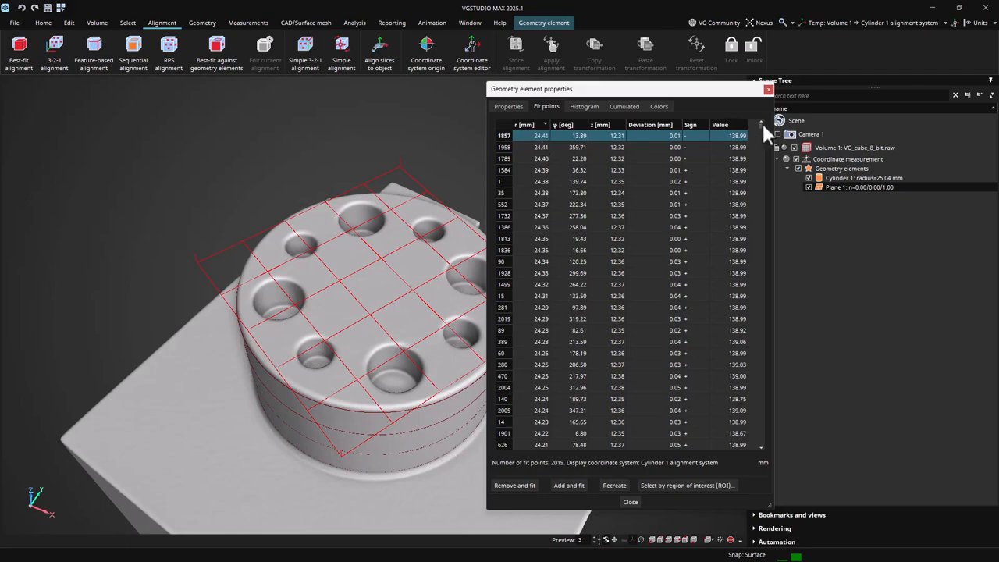
drag(761, 123, 764, 290)
shift+click(635, 247)
shift+click(625, 337)
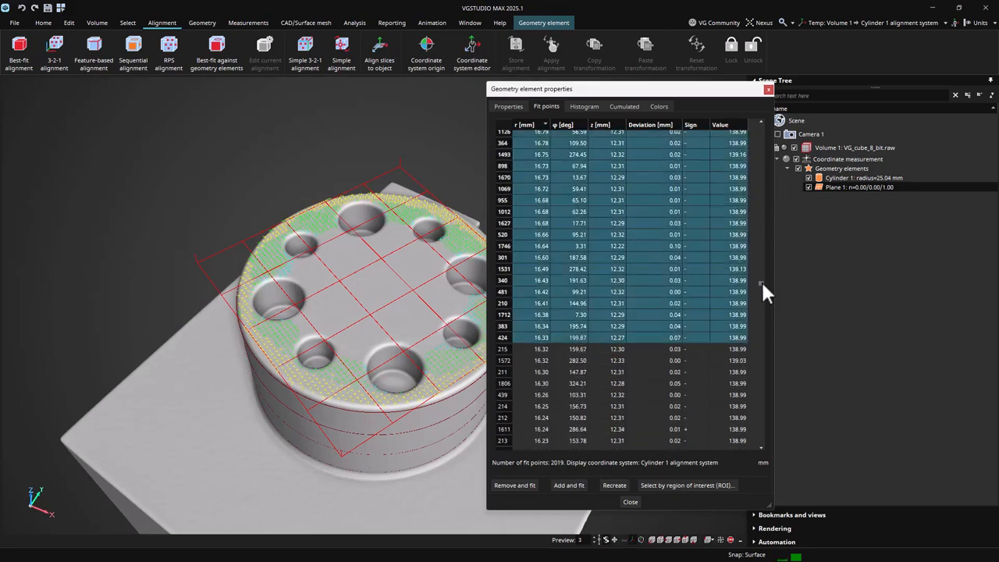
shift+click(573, 372)
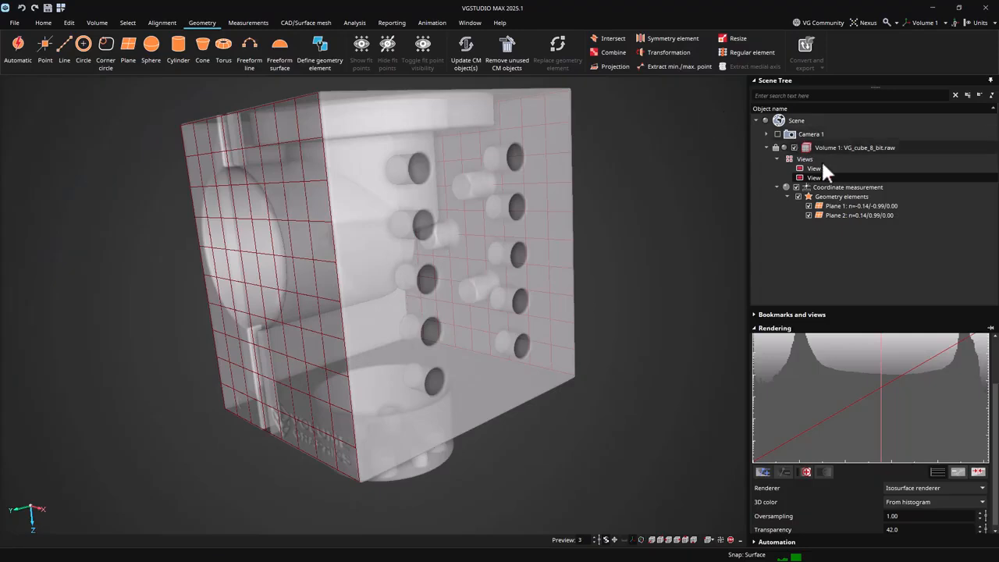
click(828, 149)
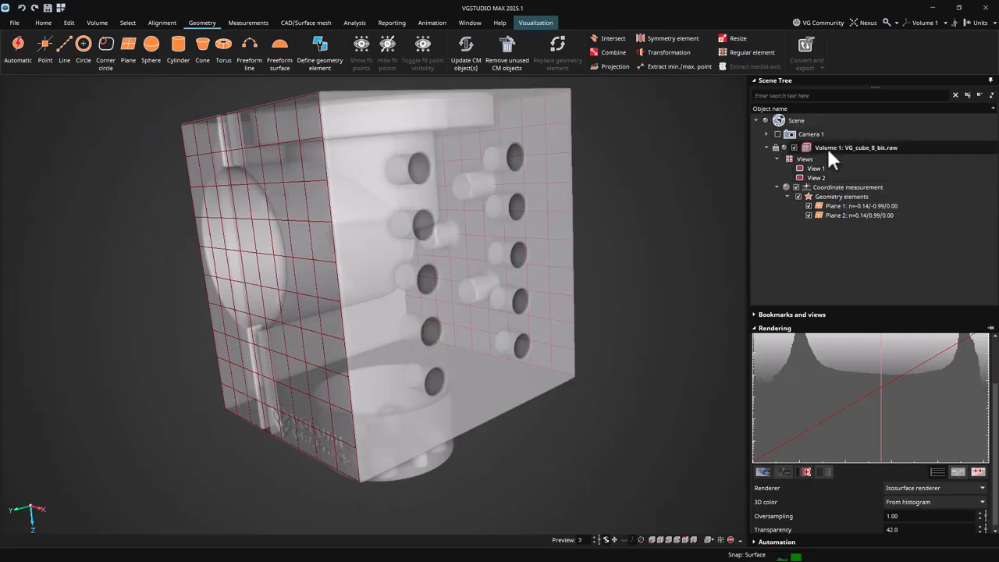
click(832, 205)
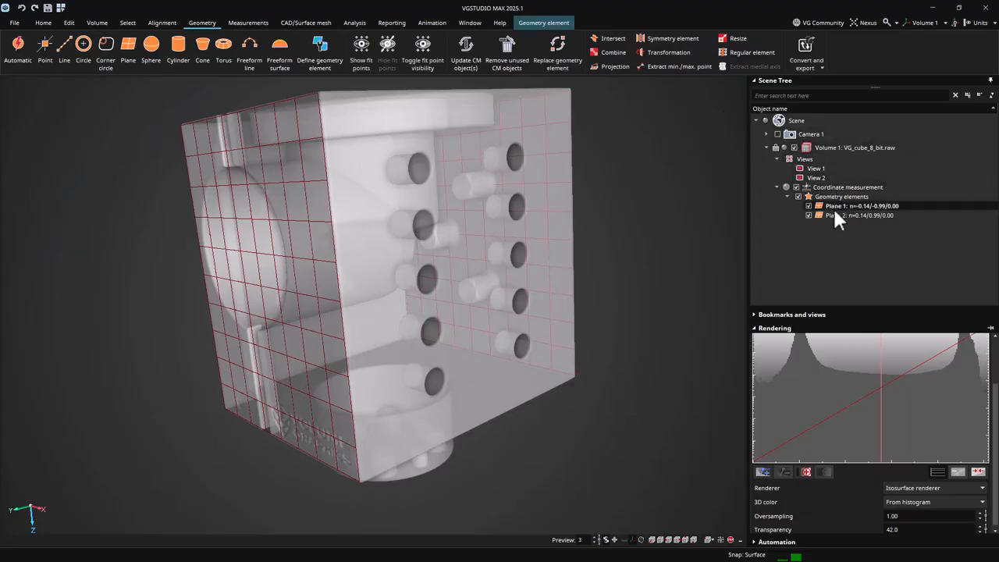
ctrl+click(833, 214)
click(754, 53)
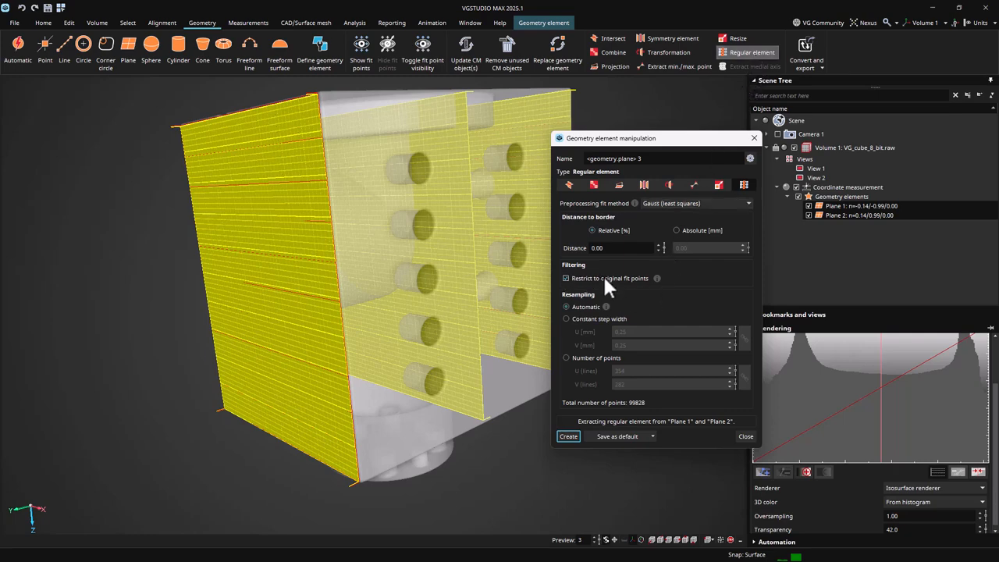
click(754, 138)
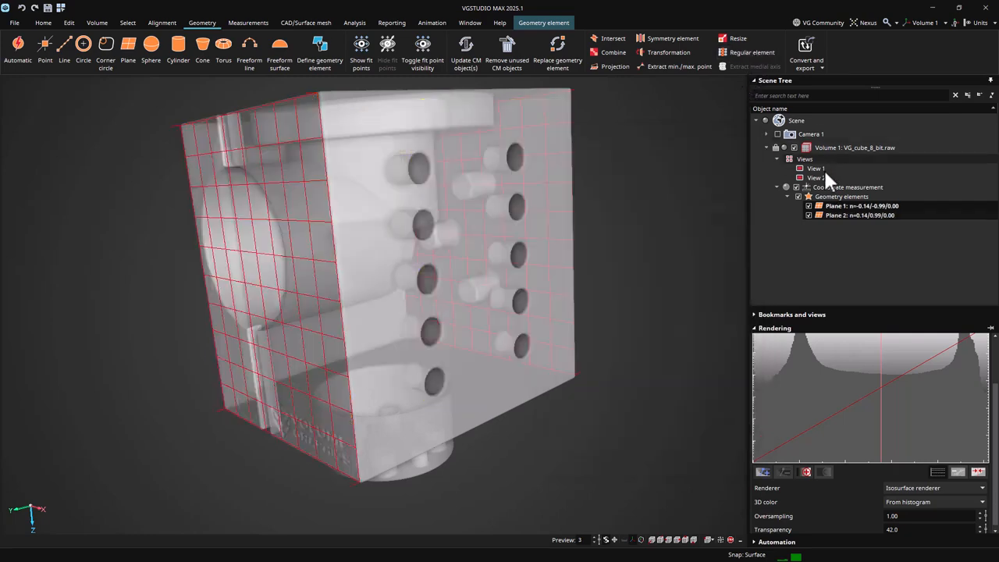
- Restore View 1 and select Plane 2's fit points covering the engraved Volume Graphics logo
mouse_move(823, 167)
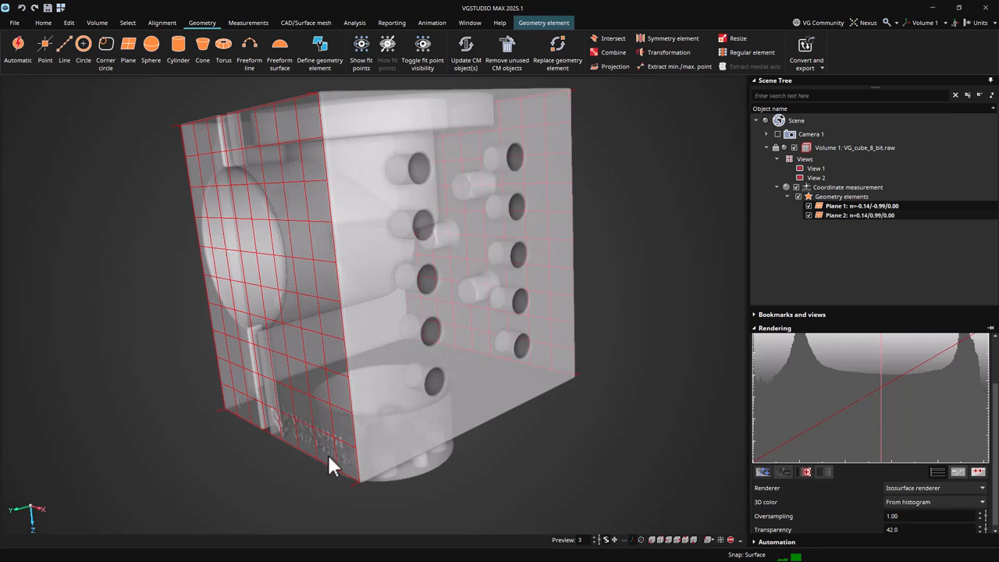
double_click(824, 167)
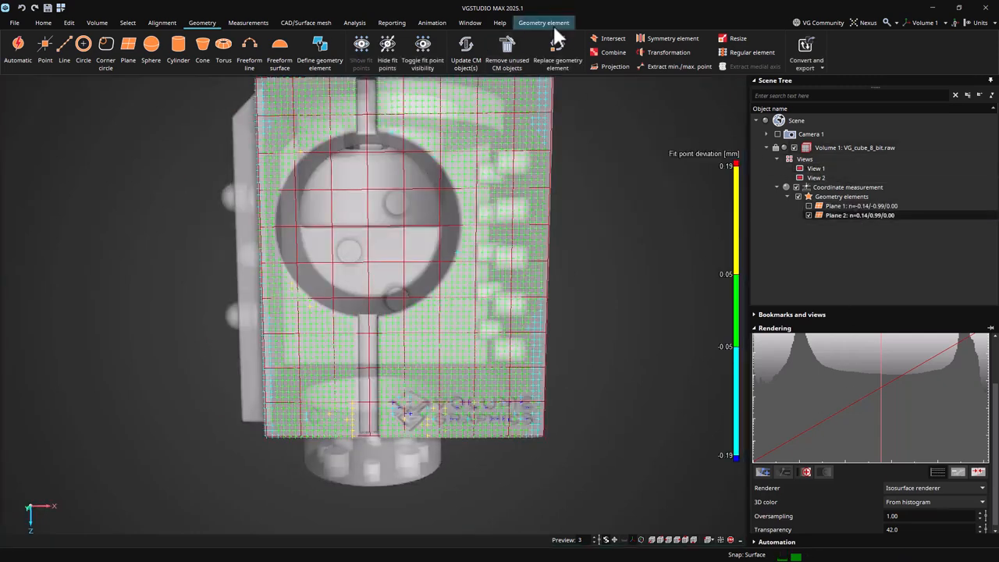
click(546, 23)
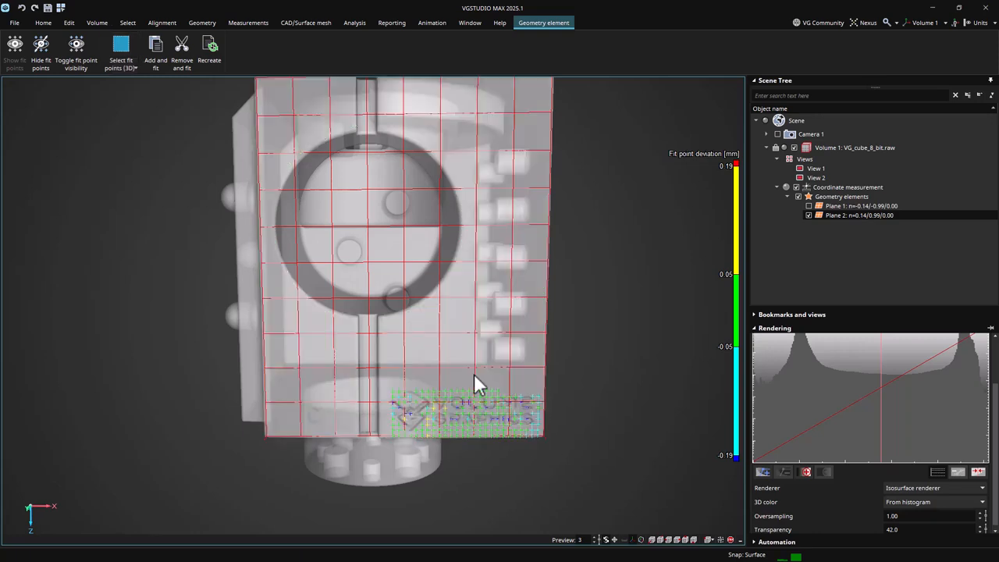
- Restore View 2 and create a regular element from Plane 1 and Plane 2, restricted to the original fit points
double_click(824, 177)
click(734, 52)
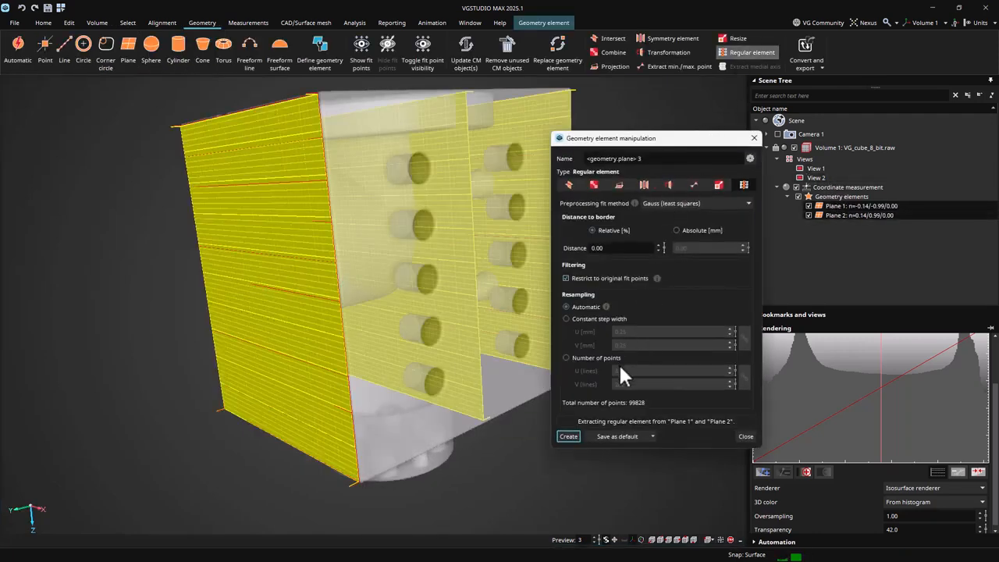
click(569, 436)
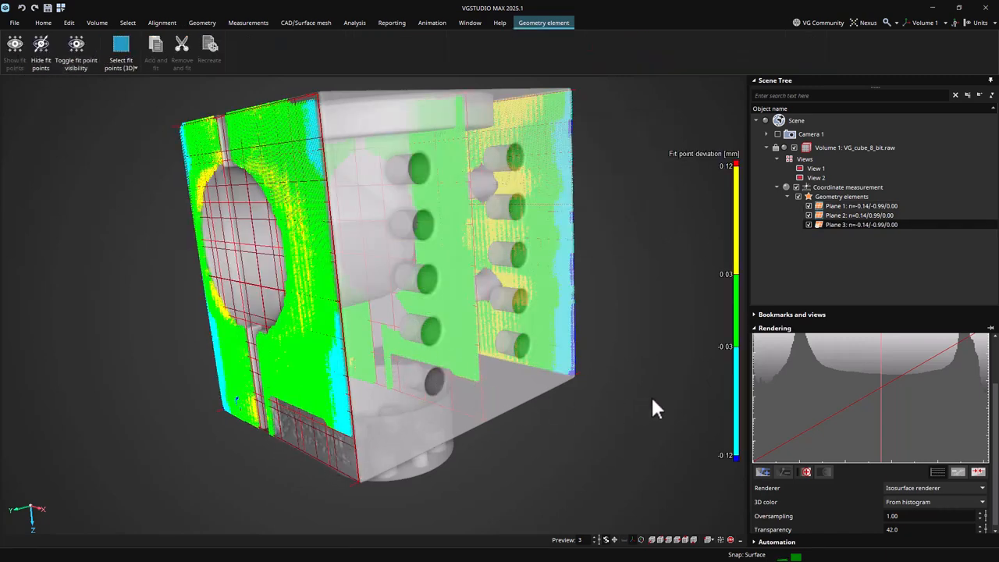
- Edit Plane 3 to turn off the restriction to original fit points and replace the element
double_click(841, 224)
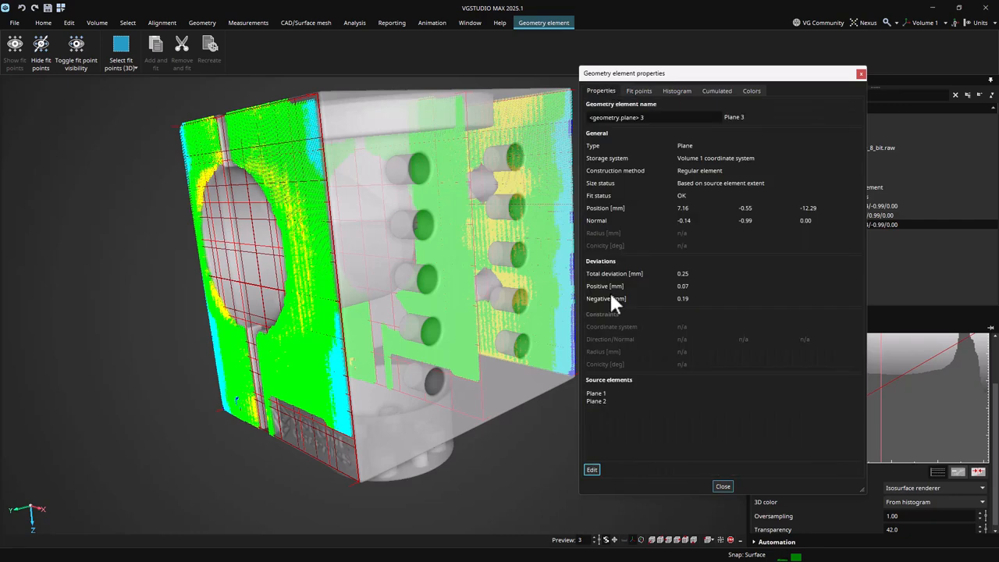
click(591, 469)
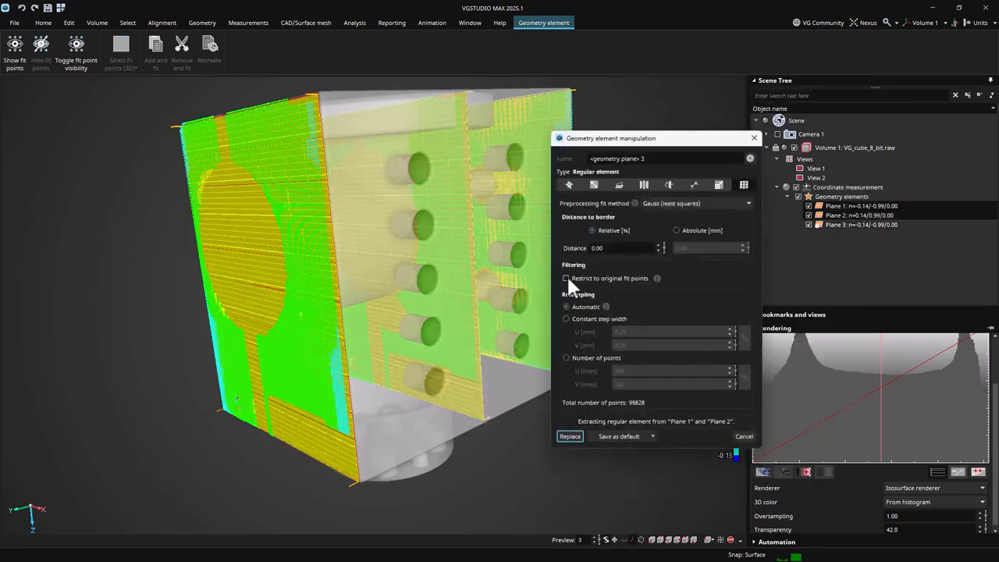
click(577, 438)
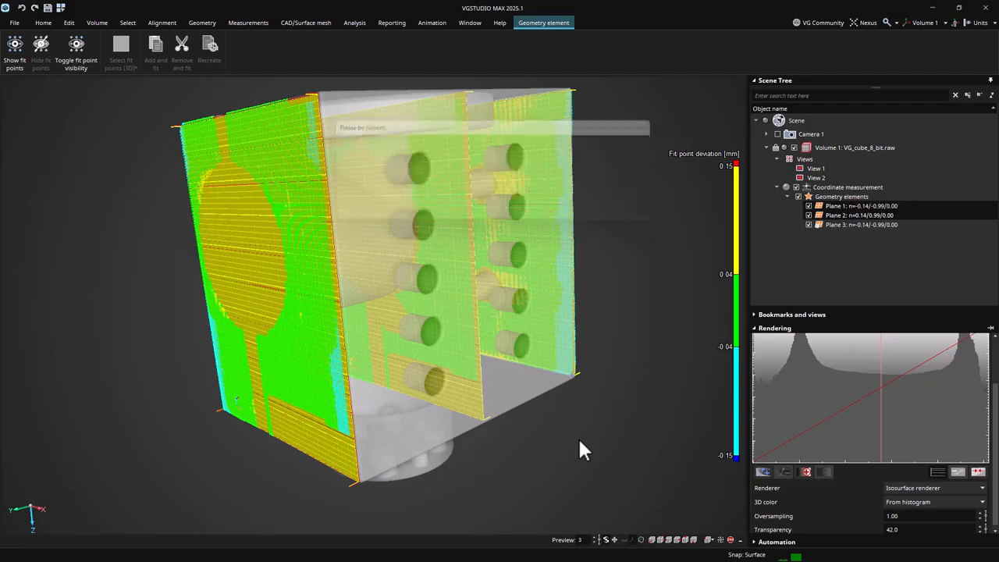